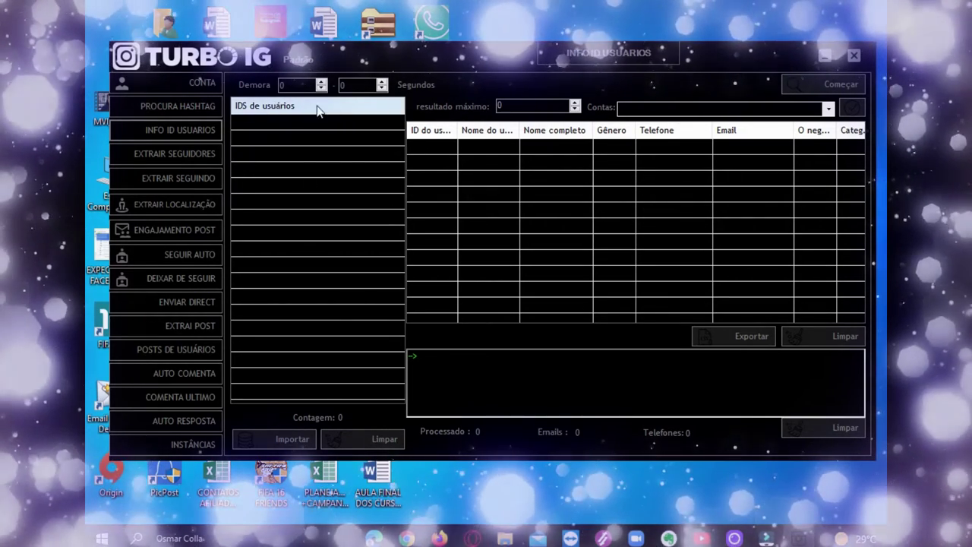
# Look through the account, hashtag search, follower extraction, location extraction, auto-follow and direct message modules
pyautogui.click(202, 83)
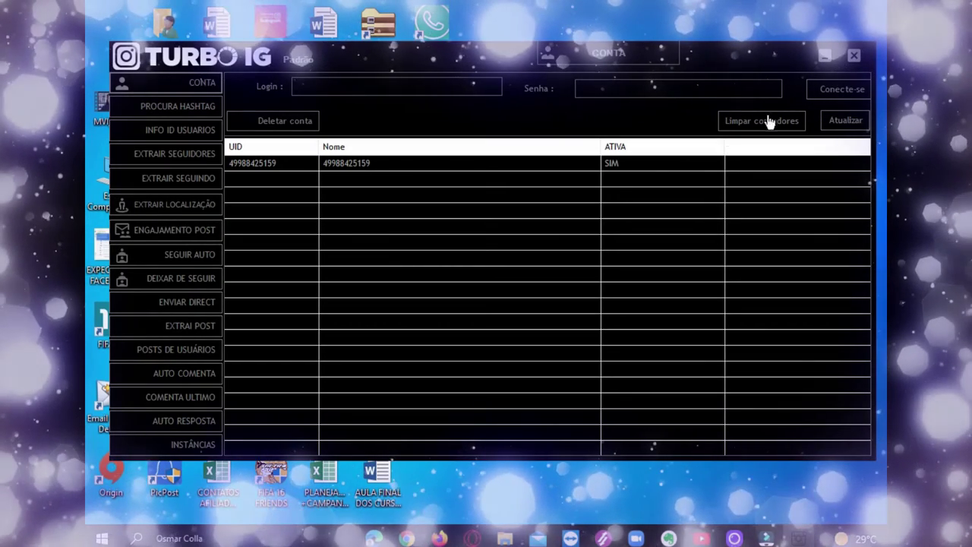
pyautogui.click(184, 107)
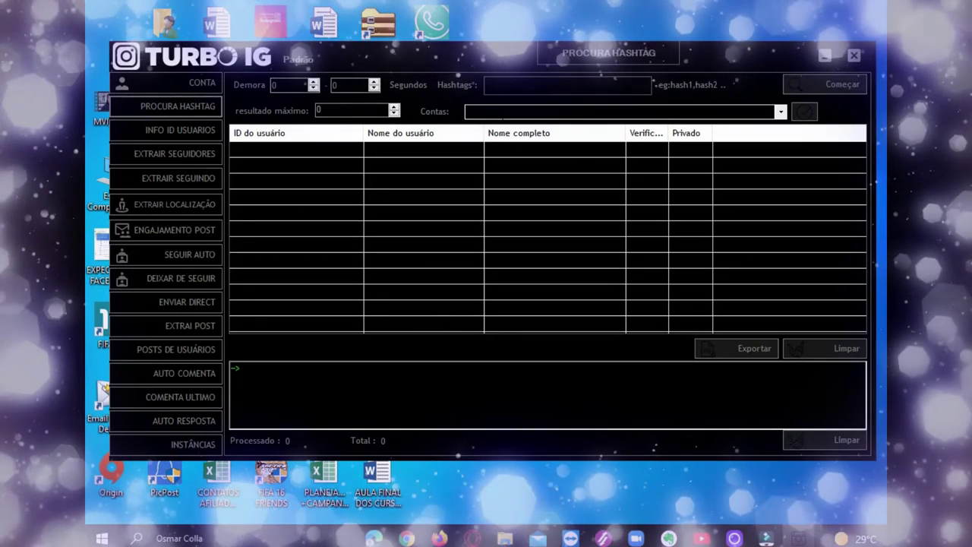
pyautogui.click(501, 85)
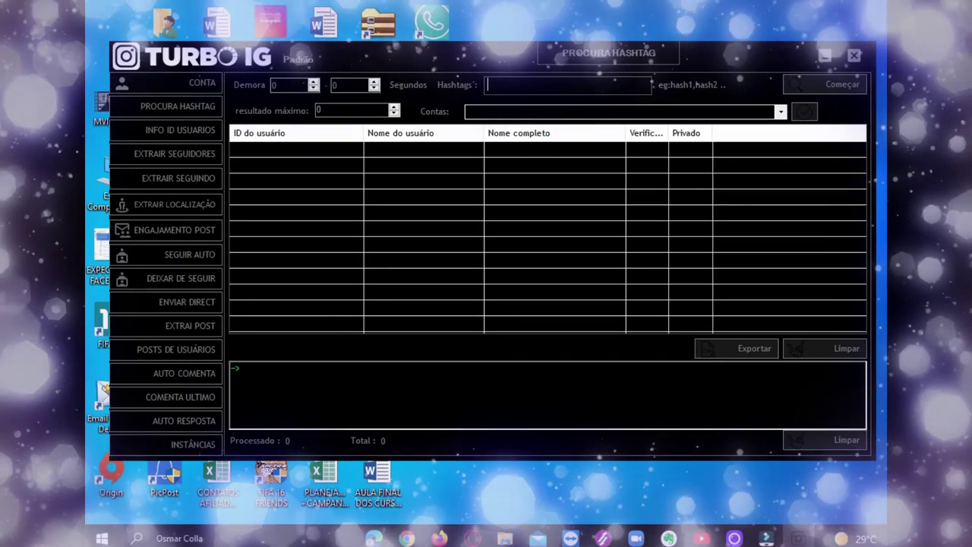
pyautogui.click(186, 155)
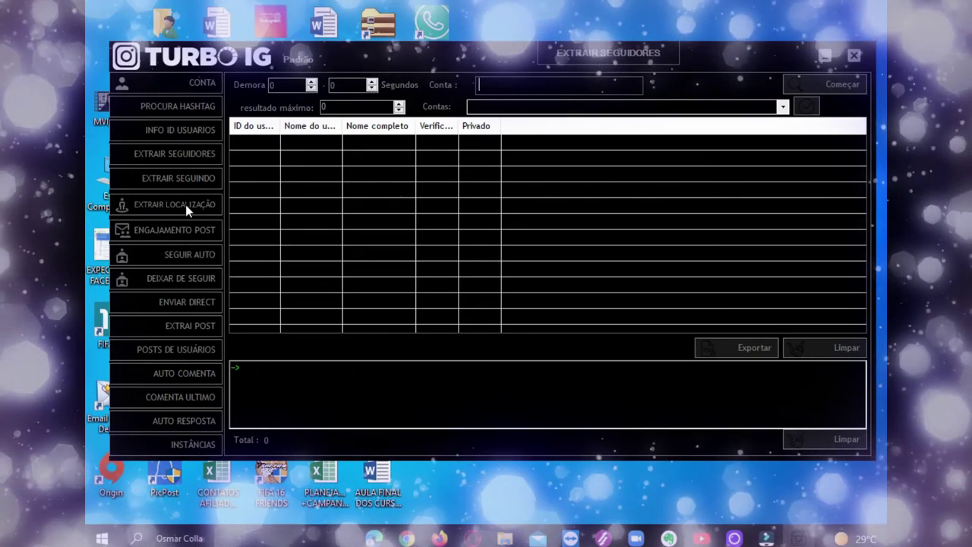
pyautogui.click(185, 204)
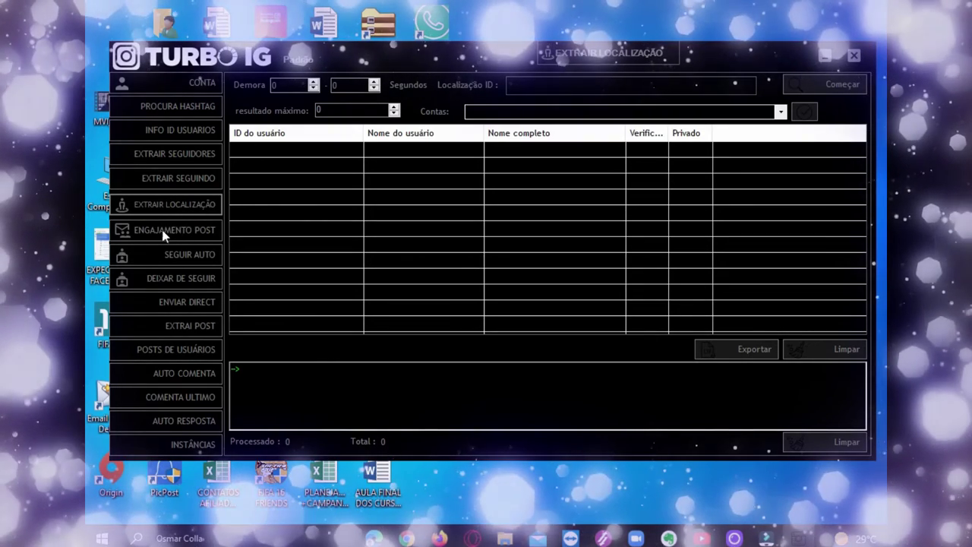
pyautogui.click(200, 253)
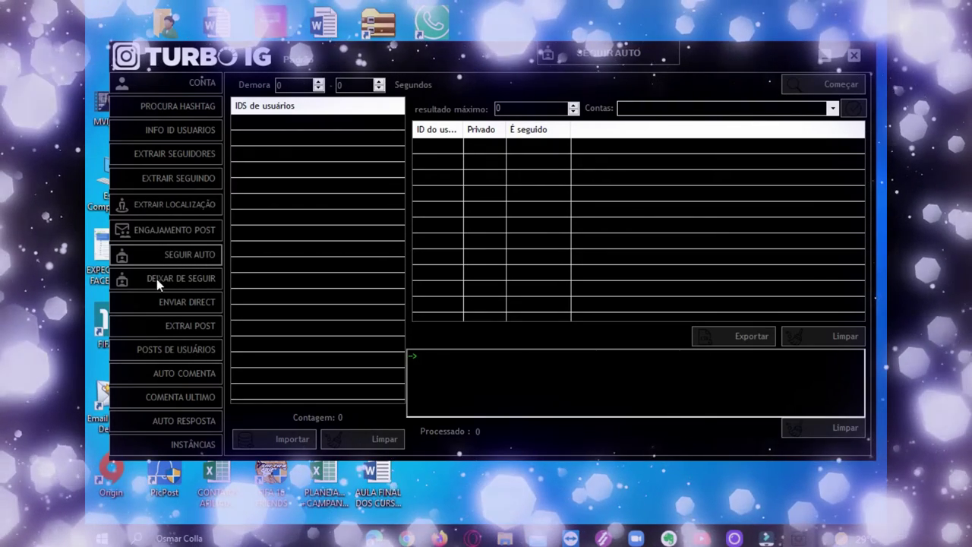
pyautogui.click(190, 303)
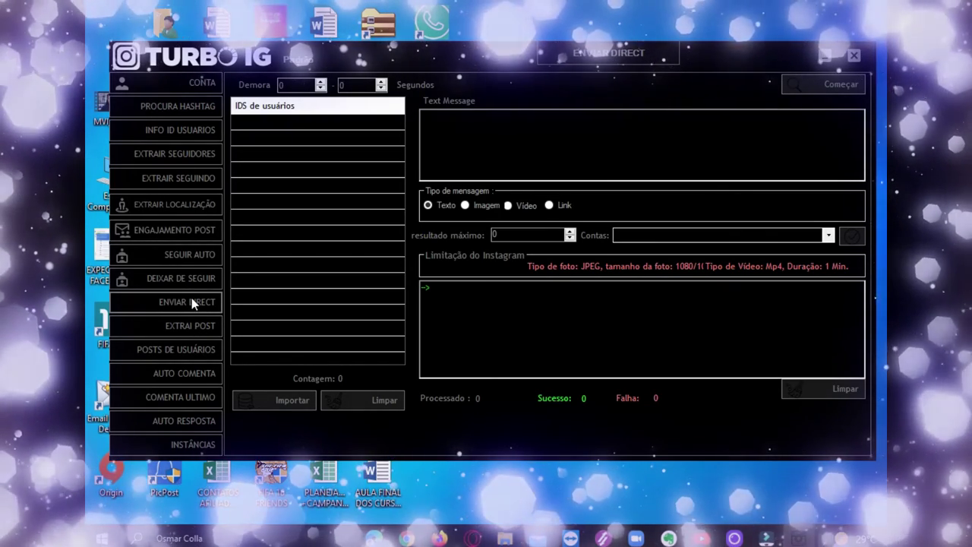
# Open the location extraction module and set its delay range to 5–6 seconds
pyautogui.click(188, 205)
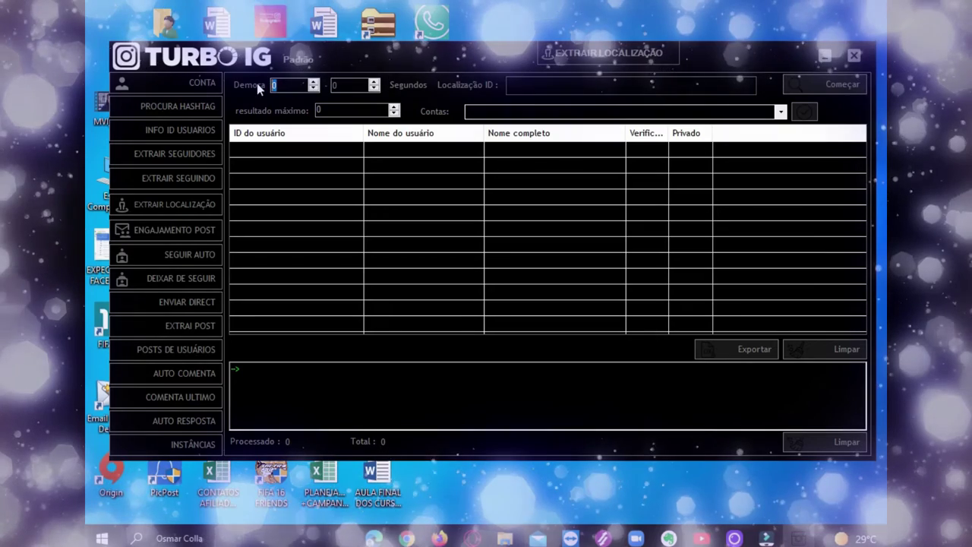
pyautogui.write('5')
pyautogui.click(343, 85)
pyautogui.write('6')
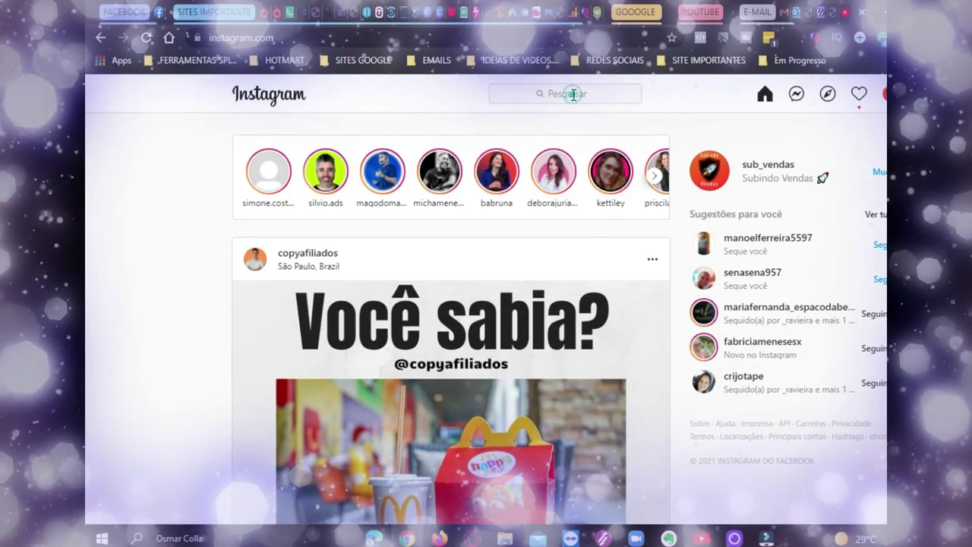
# Switch to Instagram in the browser, search for "rio de janeiro" and copy the location ID from the Rio de Janeiro location page's address
pyautogui.click(573, 94)
pyautogui.write('rio ')
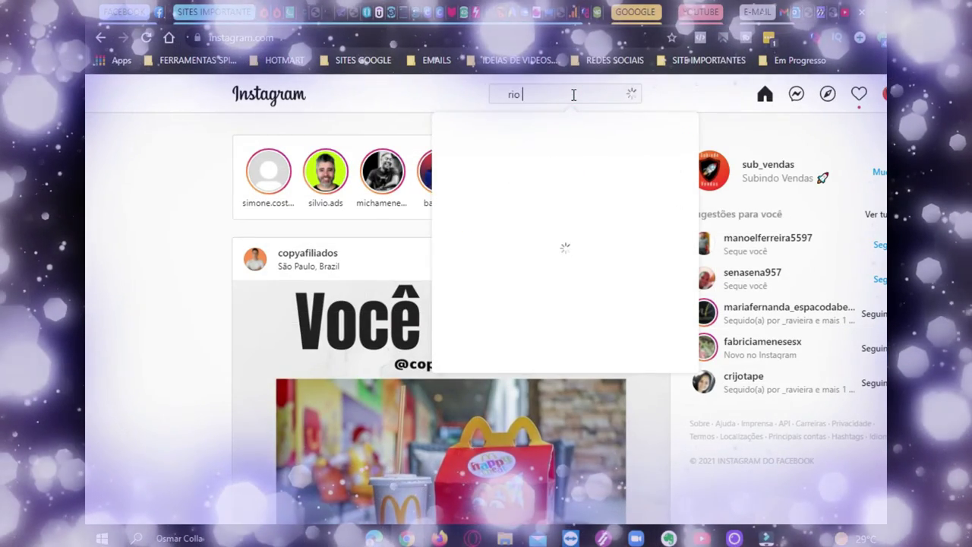
pyautogui.write('de janeiro')
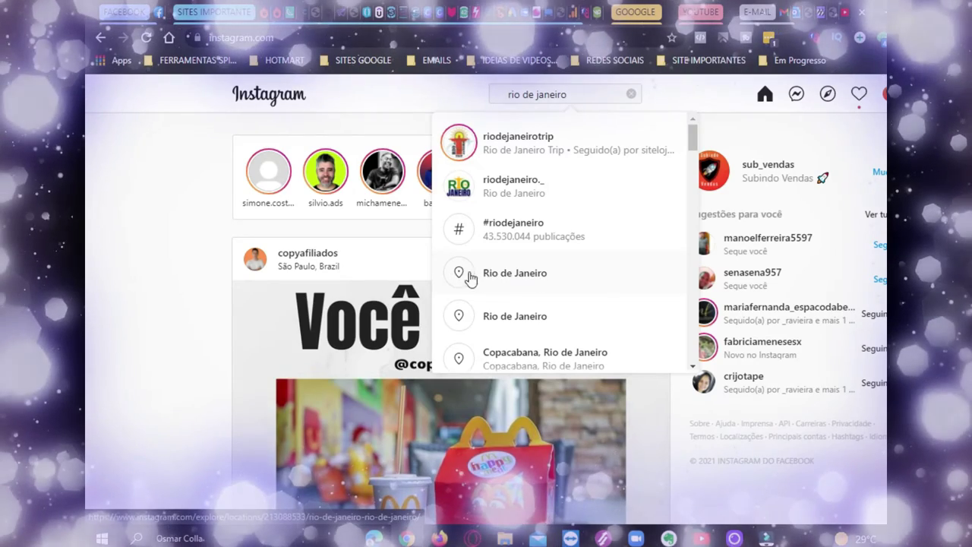
pyautogui.click(529, 274)
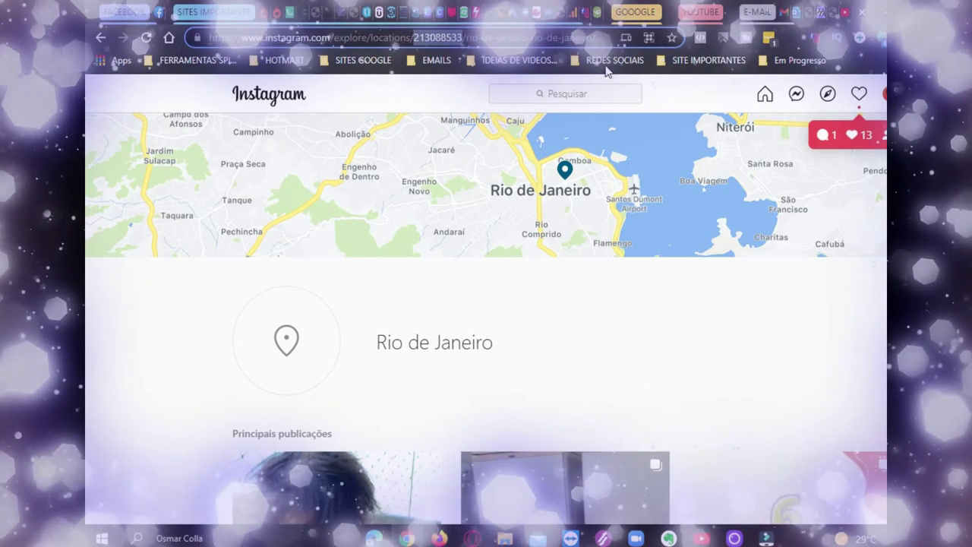
pyautogui.click(764, 94)
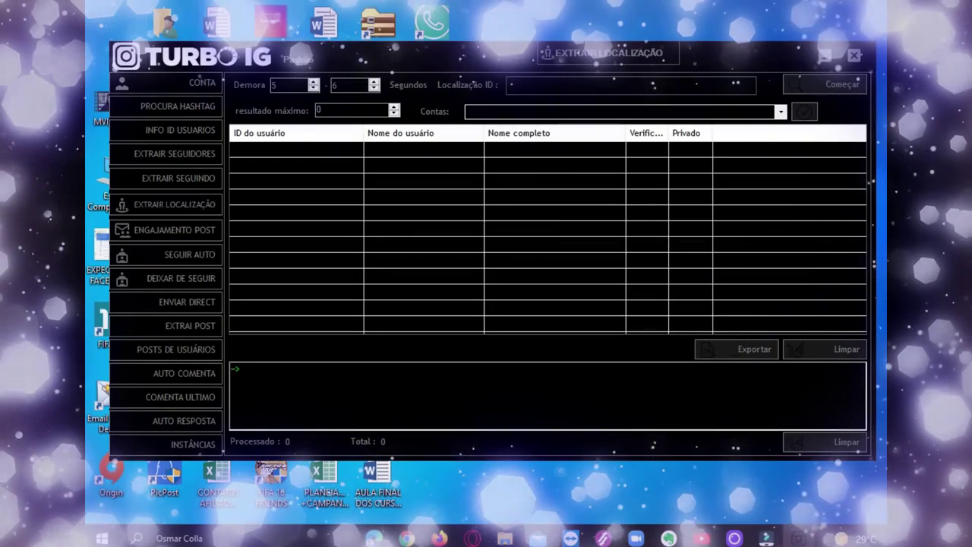
# Back in Turbo IG, start extracting users for location ID 213088533 with the connected account and a maximum result of 10
pyautogui.click(804, 111)
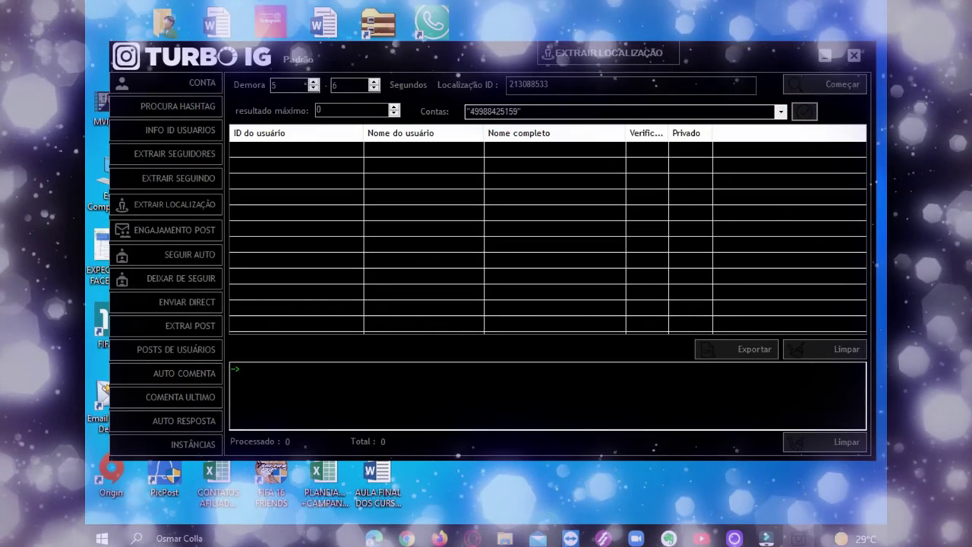
pyautogui.click(328, 108)
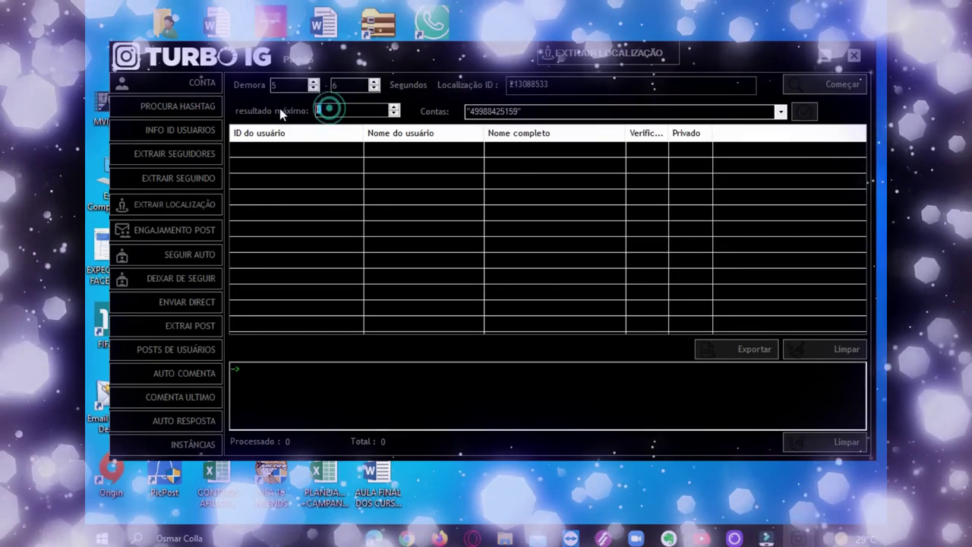
pyautogui.write('10')
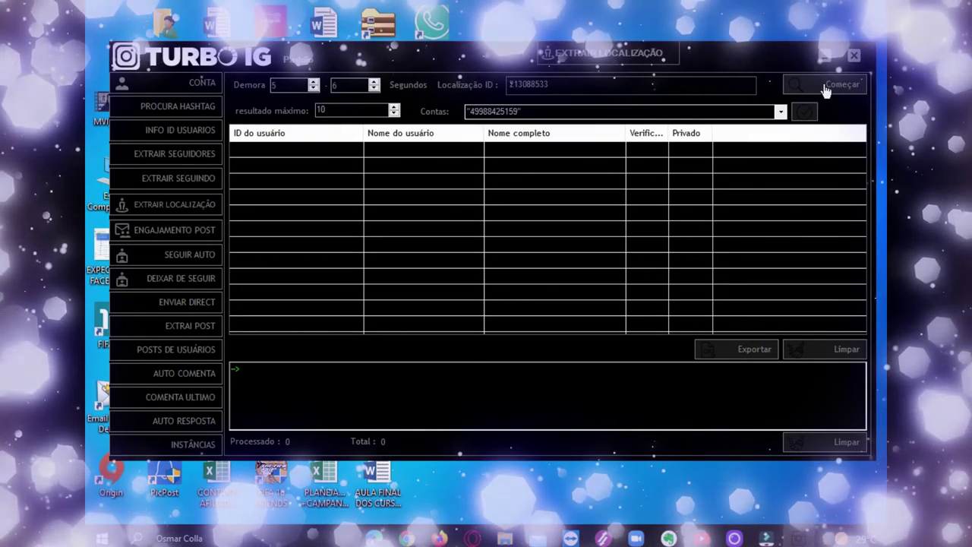
pyautogui.click(827, 87)
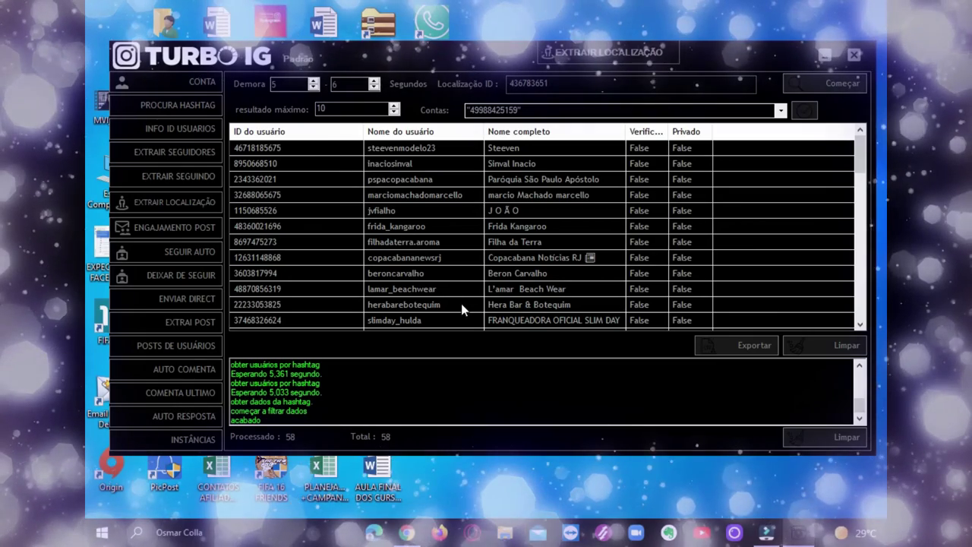
# Select all the extracted users and send them to the extractor
pyautogui.click(288, 146)
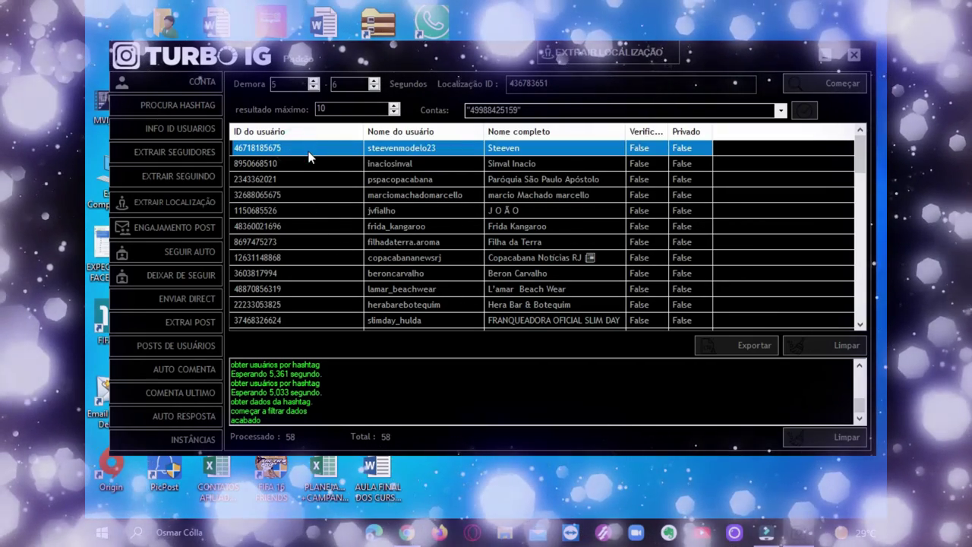
pyautogui.rightClick(309, 156)
pyautogui.click(379, 161)
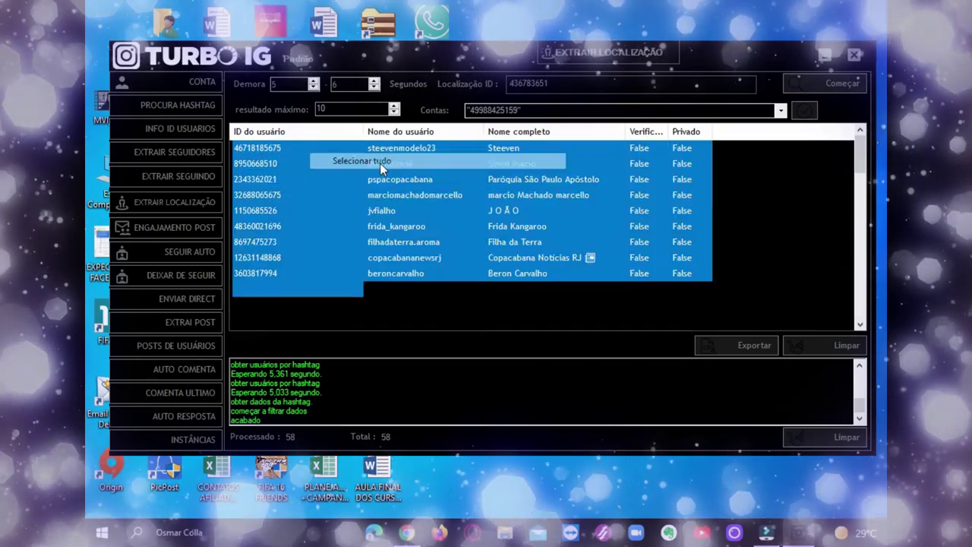
pyautogui.rightClick(499, 157)
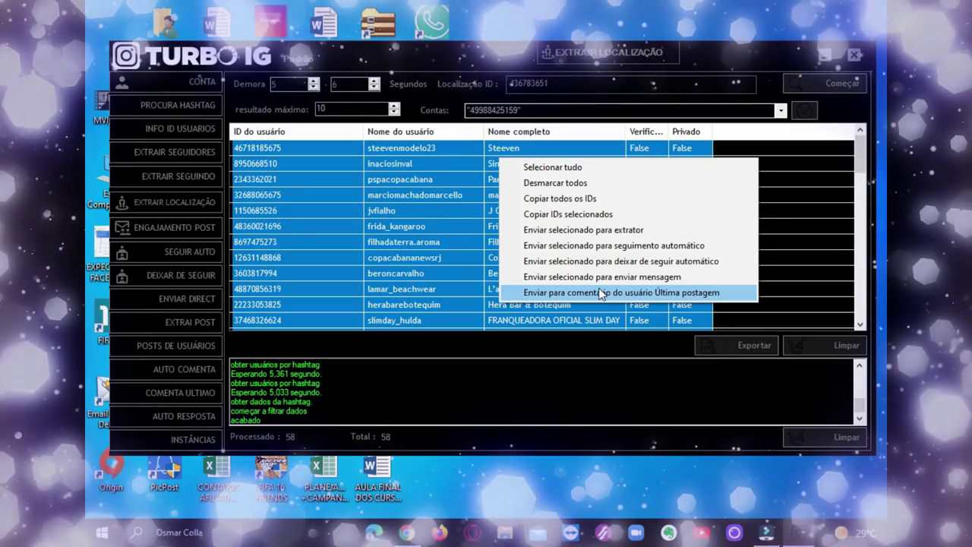
pyautogui.click(597, 237)
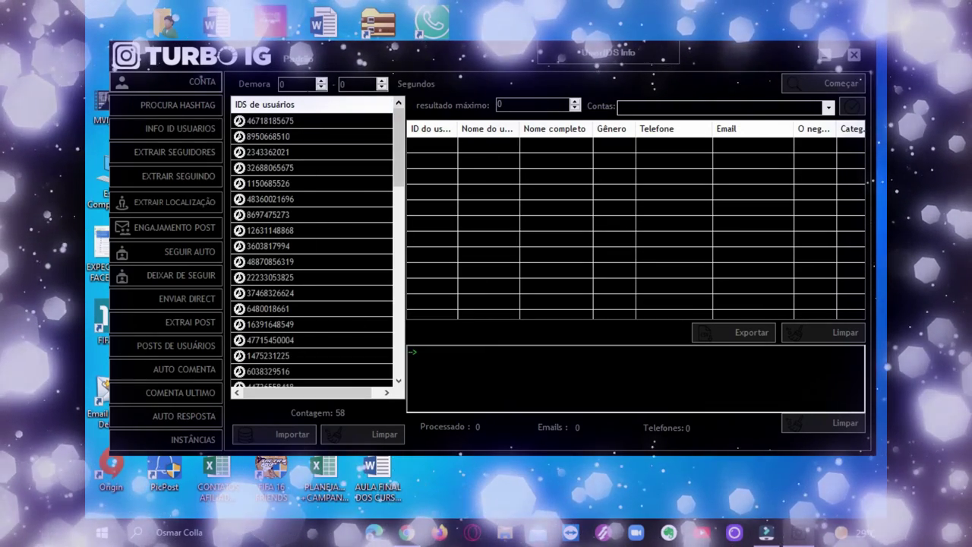
# Start the user info extraction with a 5–6 second delay, a maximum result of 10 and the connected account
pyautogui.click(282, 84)
pyautogui.write('5')
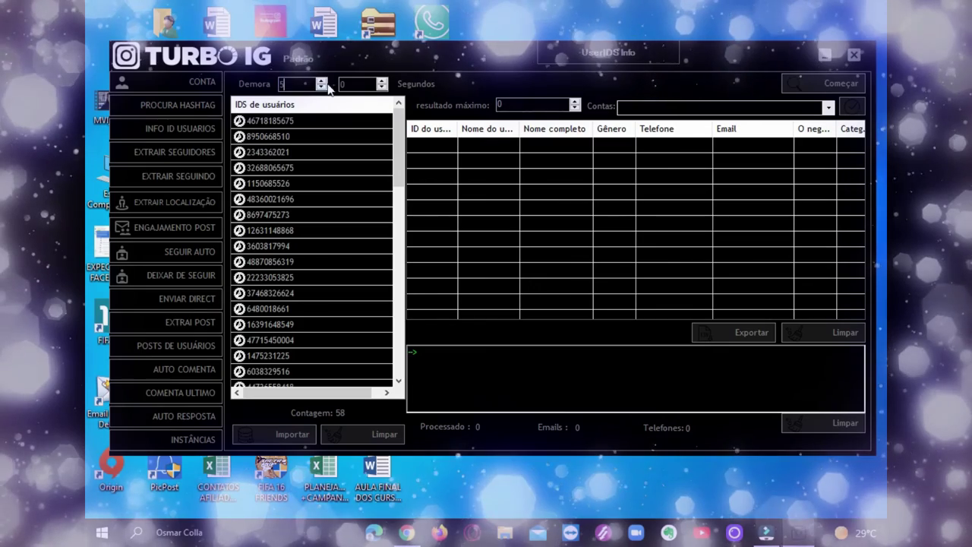
pyautogui.press('Tab')
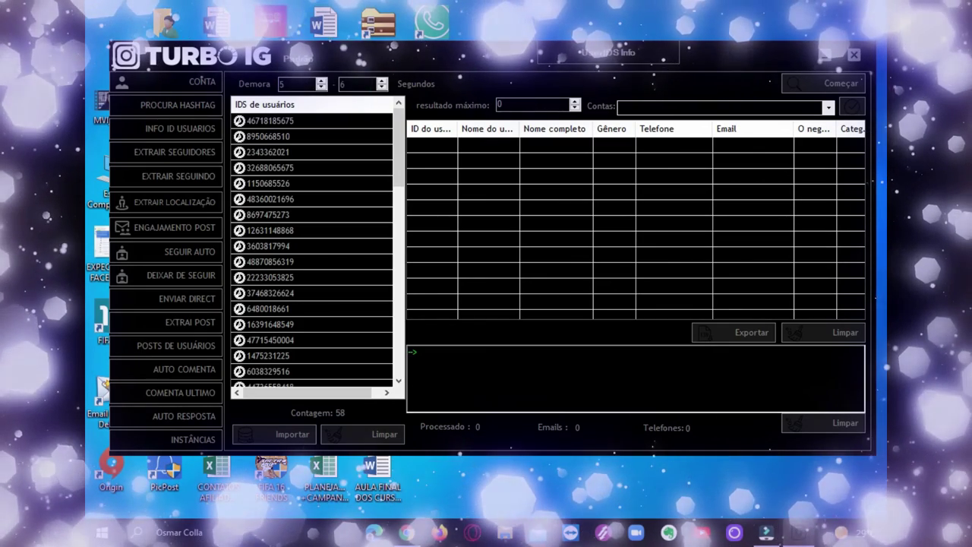
pyautogui.click(501, 105)
pyautogui.write('10')
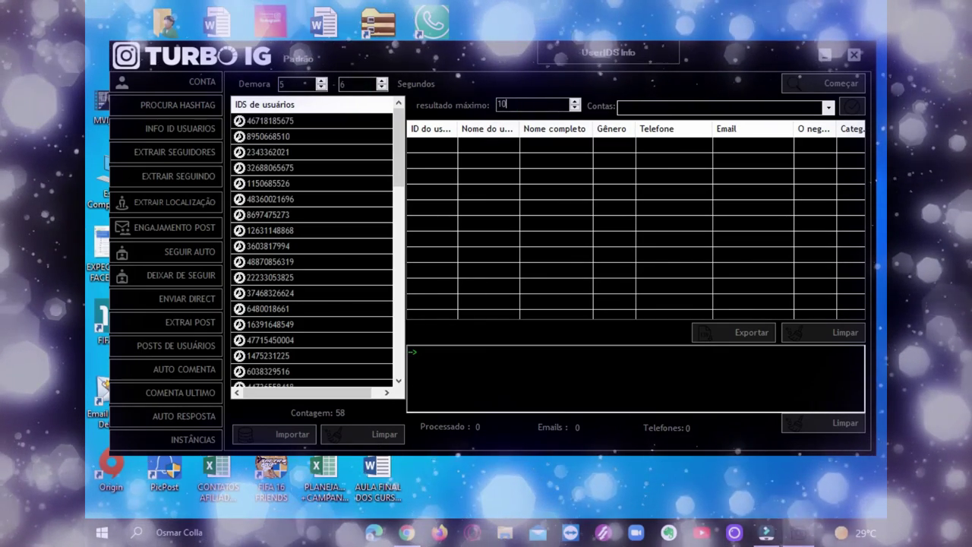
pyautogui.click(852, 106)
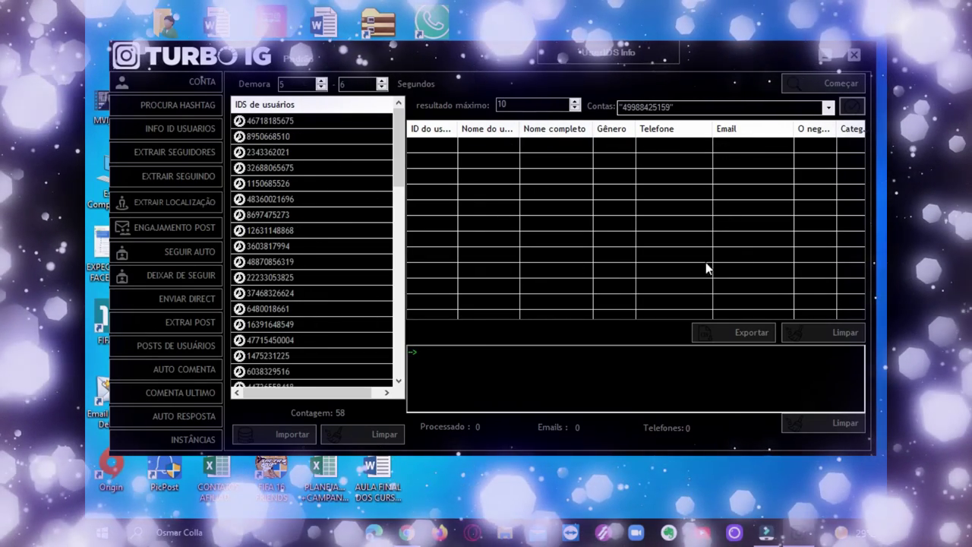
pyautogui.click(836, 85)
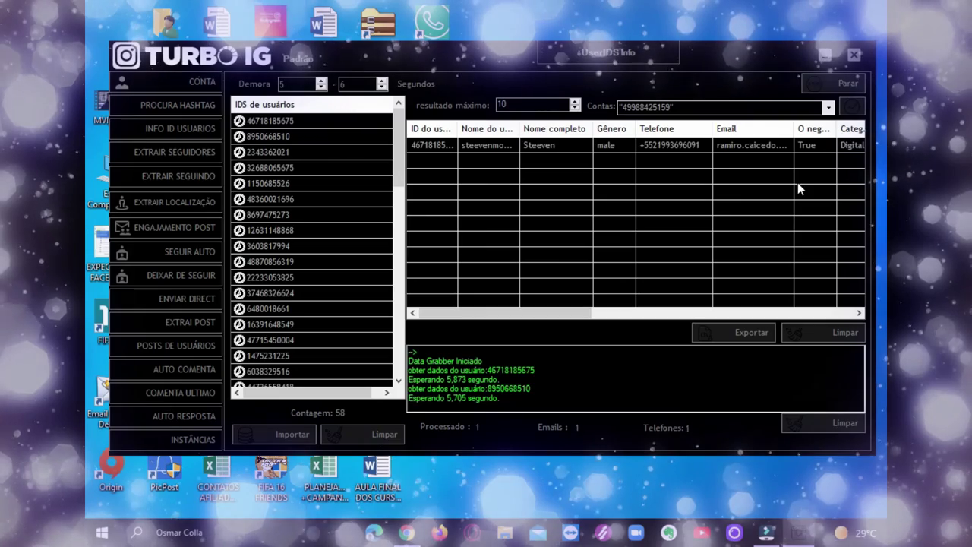